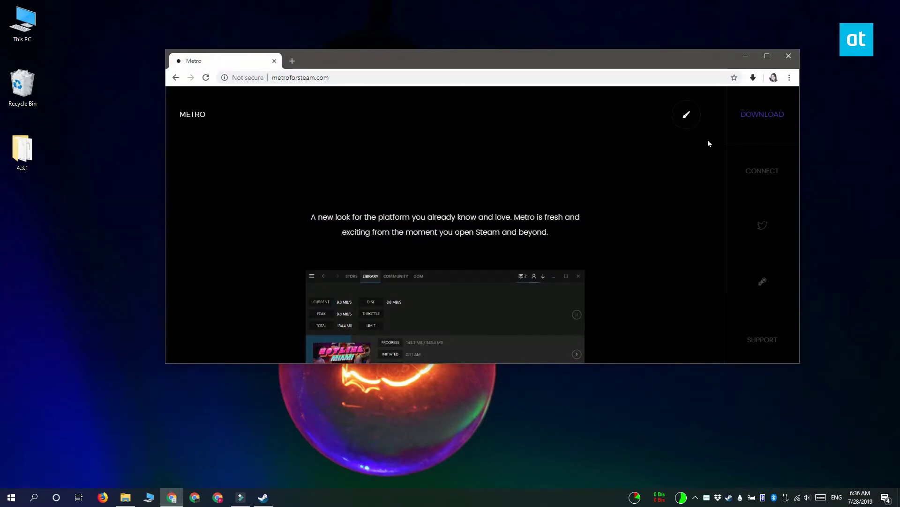
Step: Minimize Chrome and bring File Explorer back up at the Steam folder
click(745, 56)
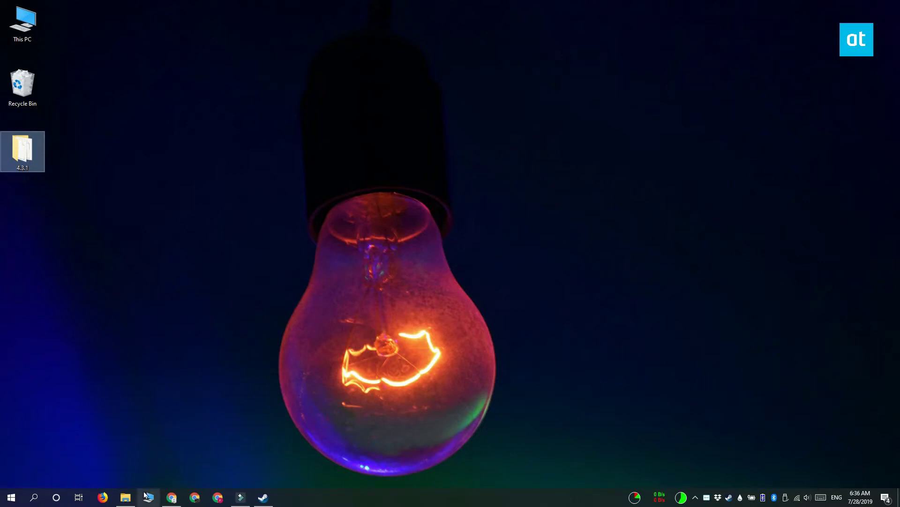
click(126, 496)
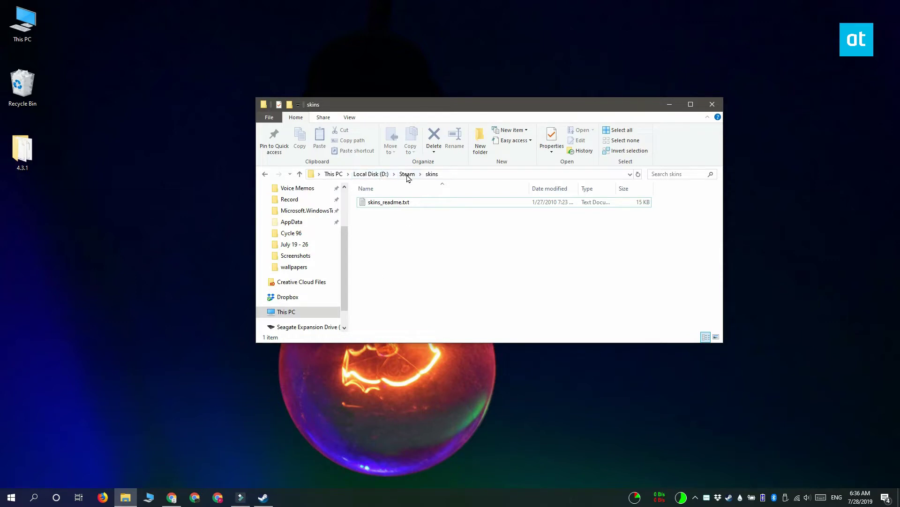
click(406, 174)
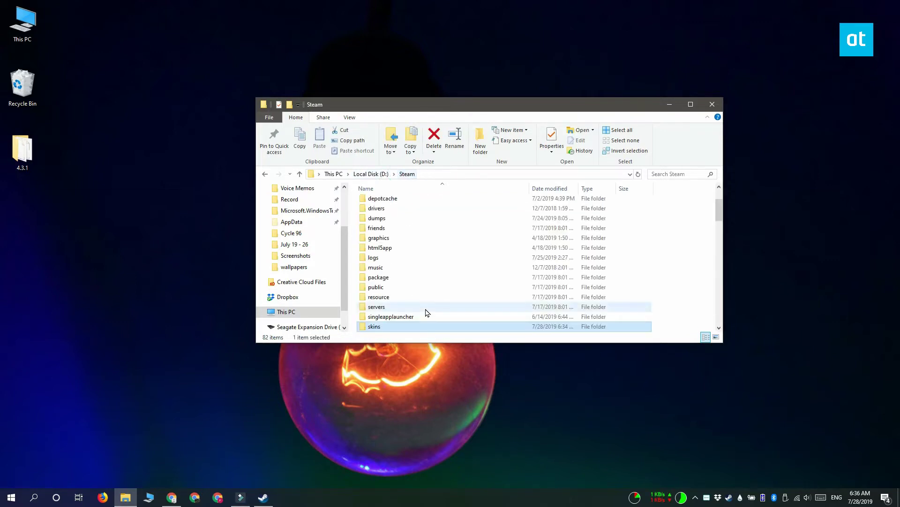
scroll(448, 297, down, 2)
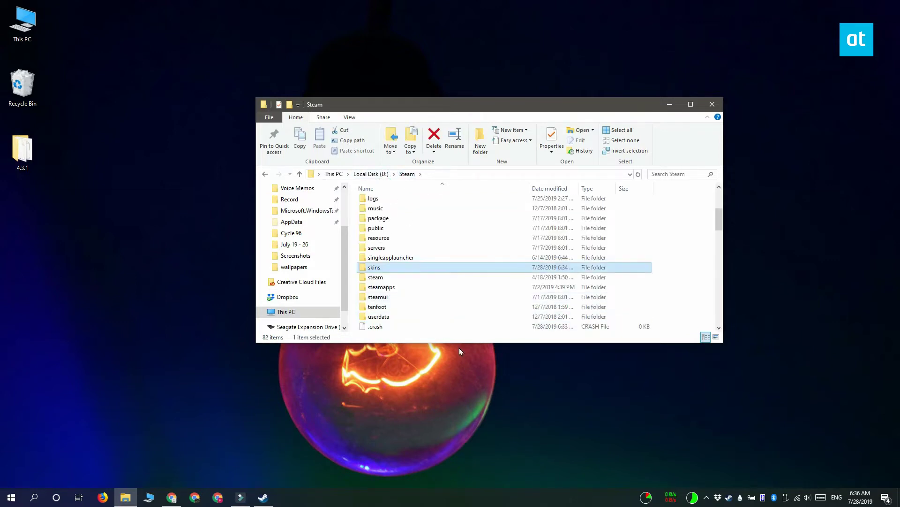
Step: Open Steam's skins folder and drag the desktop 4.3.1 folder into it
double_click(375, 268)
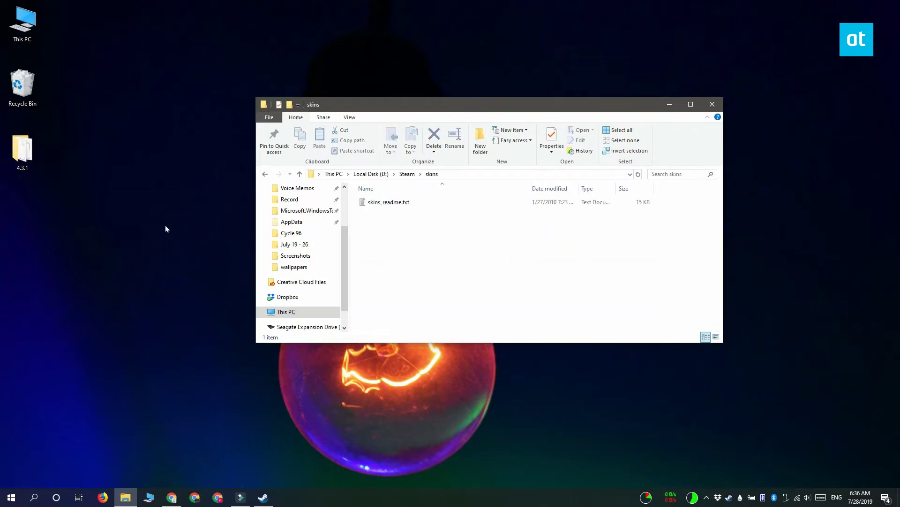
double_click(15, 151)
mouse_move(21, 151)
mouse_down()
mouse_move(381, 209)
mouse_move(400, 265)
mouse_up()
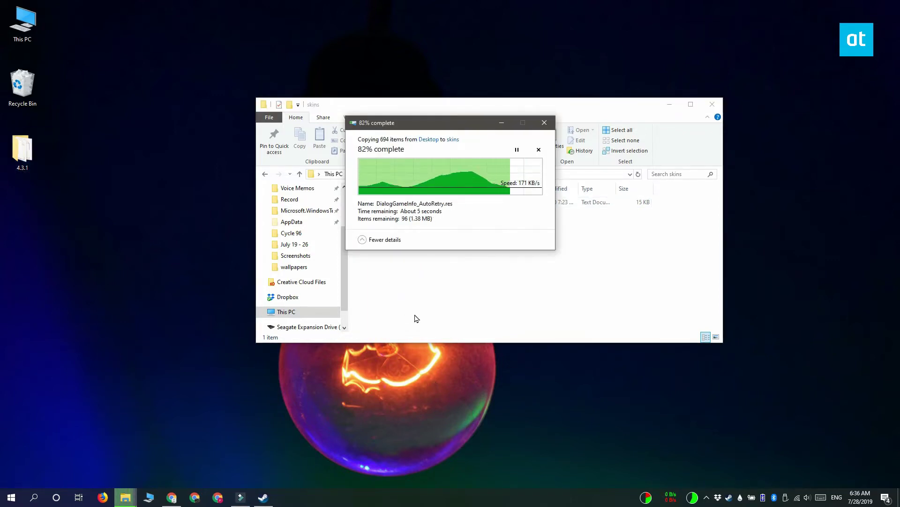
Step: Rename the copied 4.3.1 folder to 'Metro for steam', then minimize Explorer
click(459, 144)
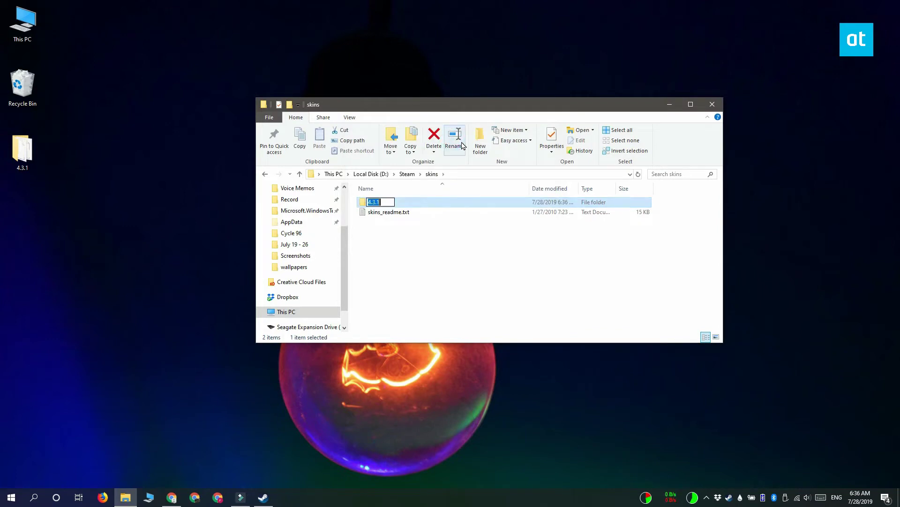
text(Metro f)
text(or steam)
key(Return)
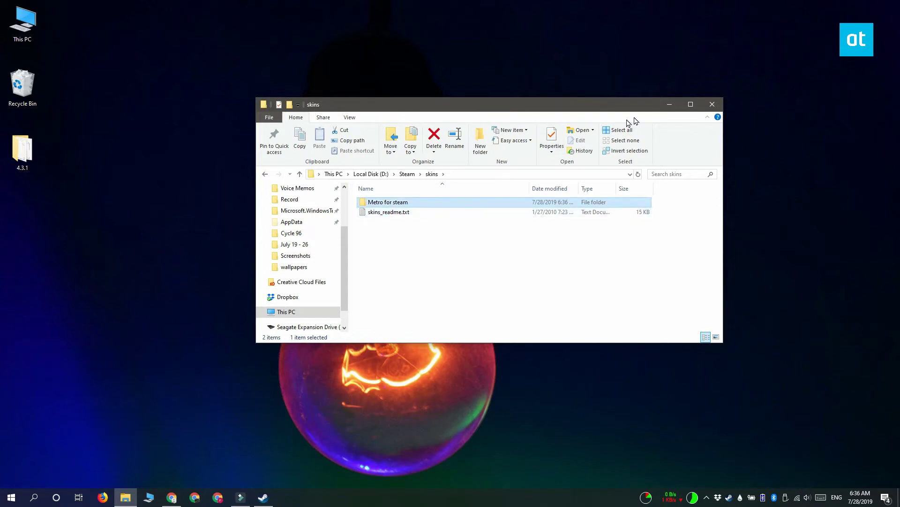
click(670, 104)
Step: Restore the Steam client from the taskbar and open Steam > Settings
click(266, 498)
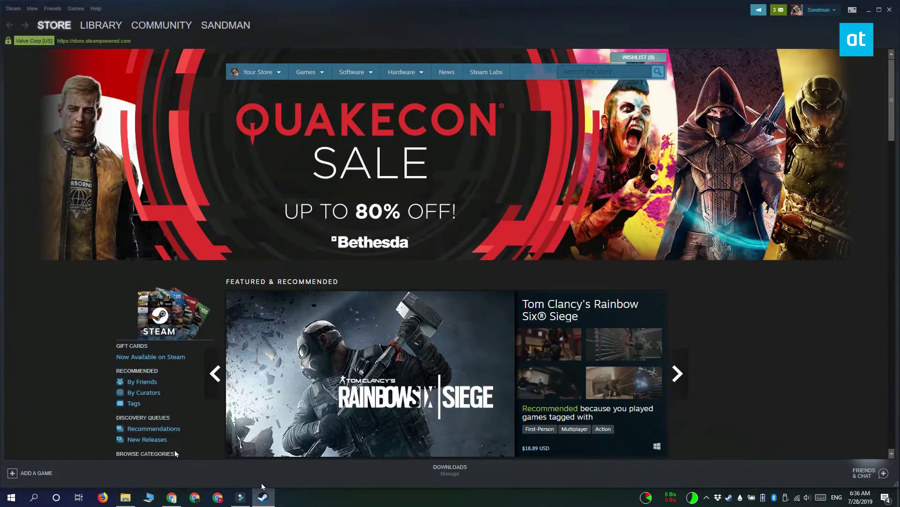
click(14, 9)
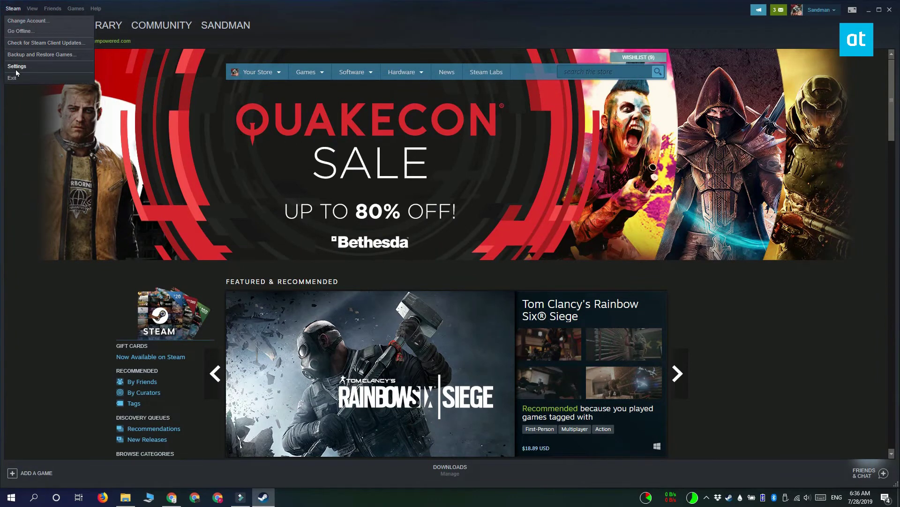
click(36, 66)
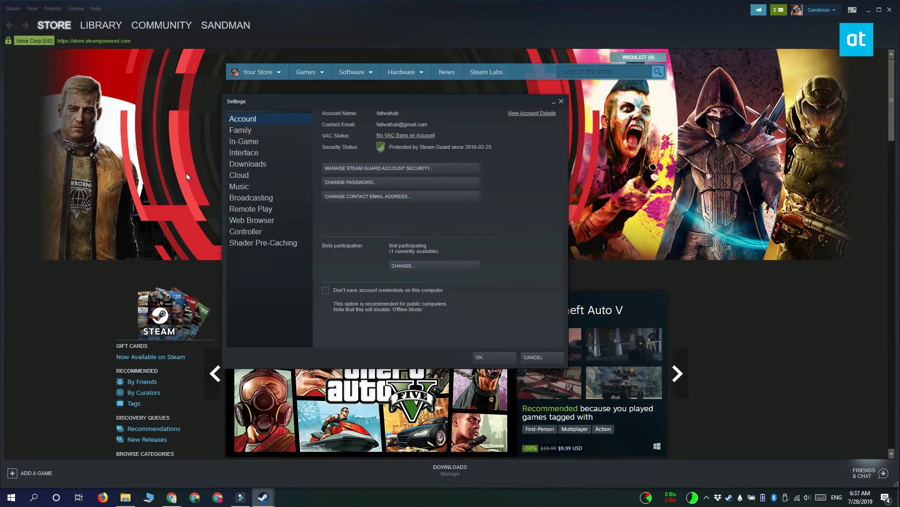
Step: Choose the 'Metro for steam' skin under Interface, confirm with OK, and restart Steam
click(231, 151)
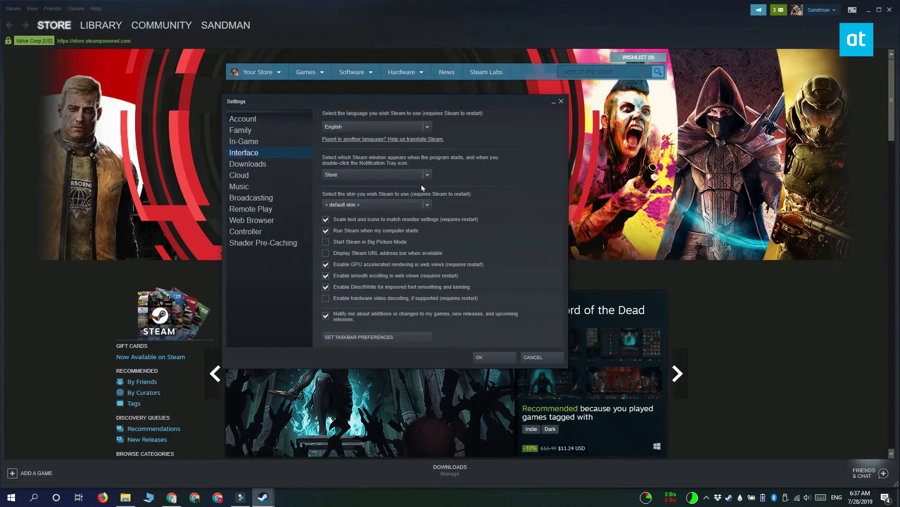
click(421, 205)
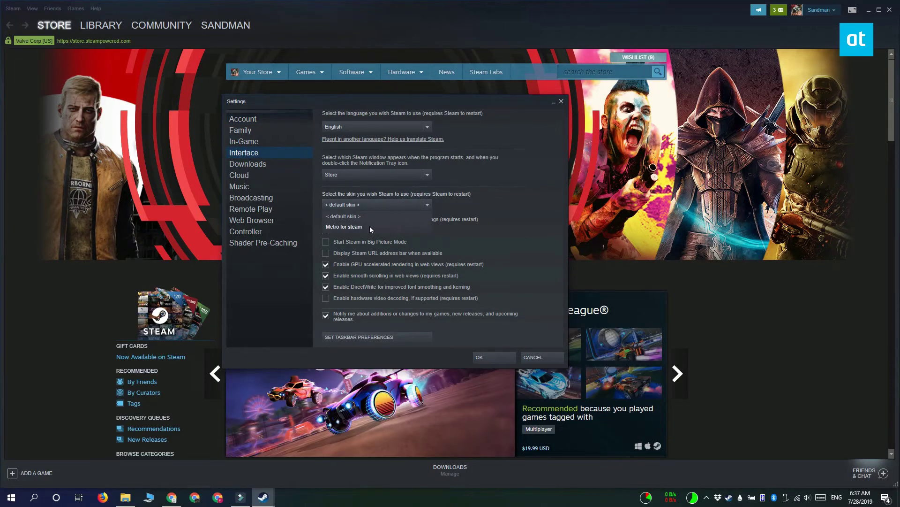
click(369, 226)
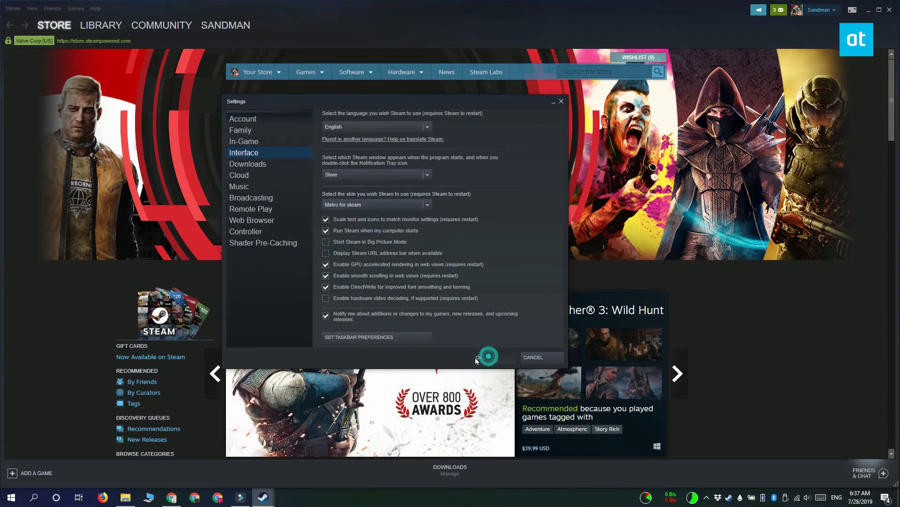
click(482, 356)
click(438, 262)
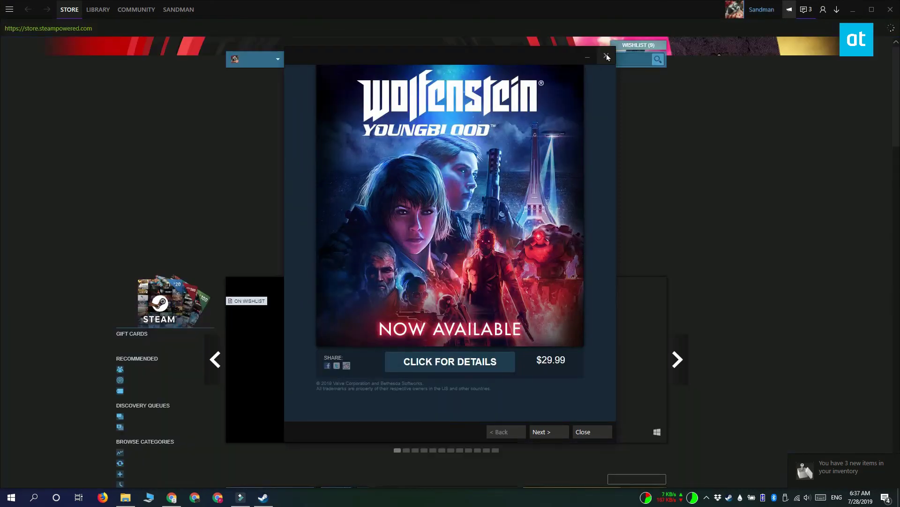
Step: Close the Wolfenstein promo and show the Metro For Steam 4.3.1 hamburger menu
click(606, 56)
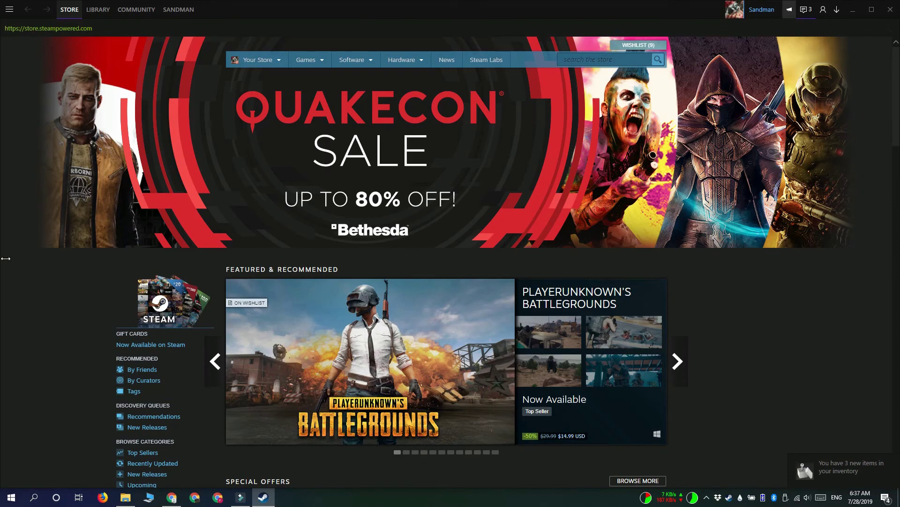
click(10, 10)
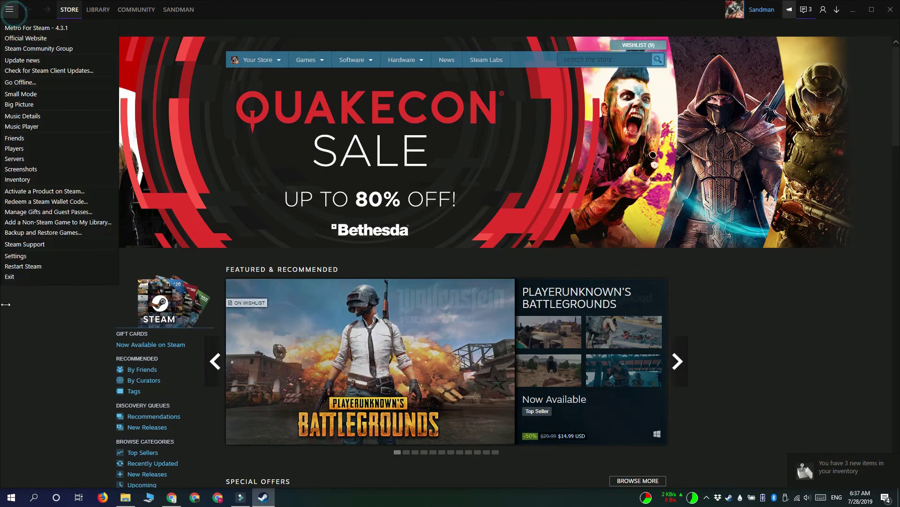